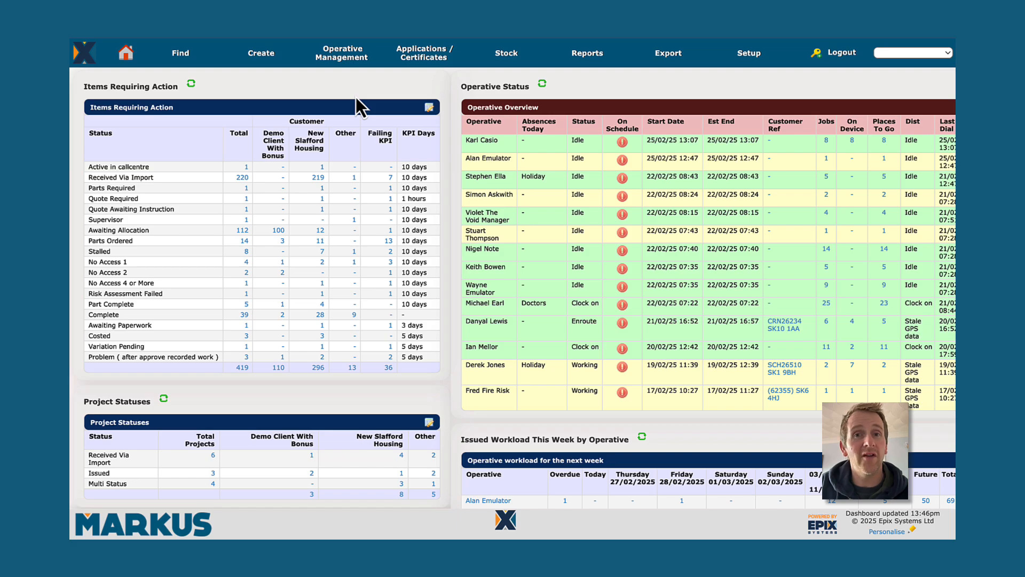
- Find the invoices for the customer Training Client and open invoice 867
left_click(198, 58)
left_click(217, 127)
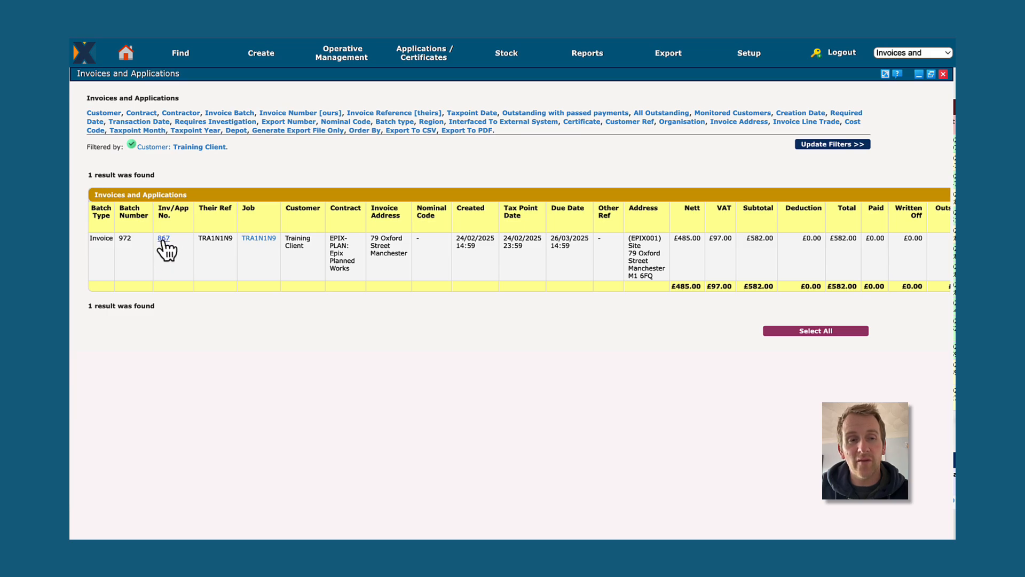
left_click(164, 239)
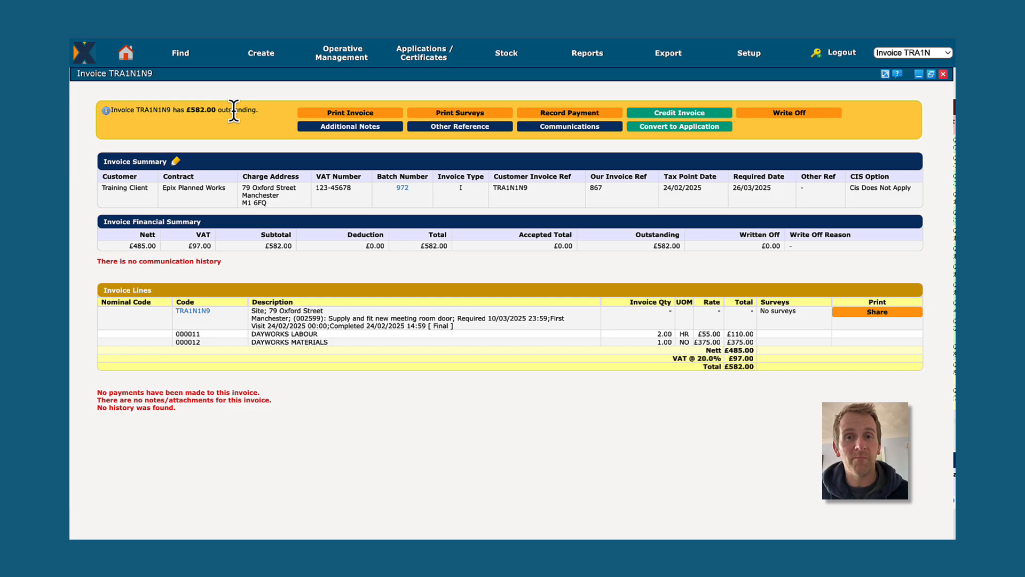
- Record an electronic office payment of 582.00 against the invoice with the reference "test"
left_click(581, 114)
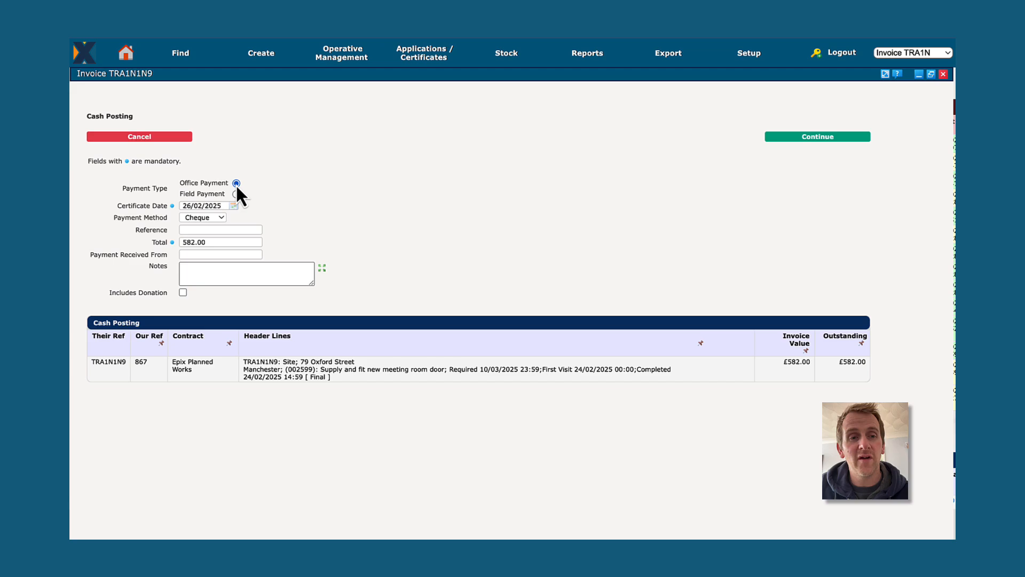
left_click(220, 218)
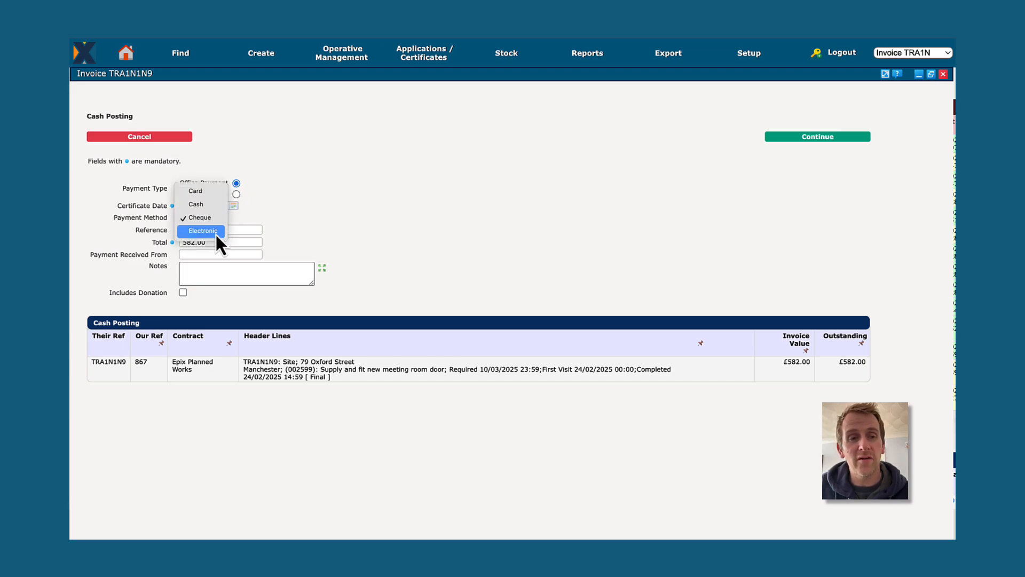
left_click(214, 232)
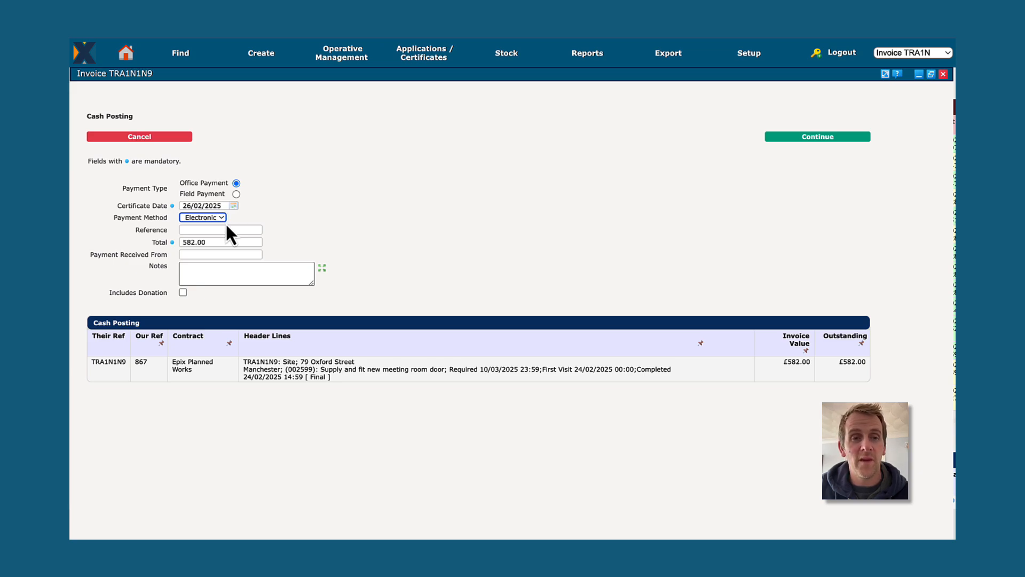
left_click(235, 229)
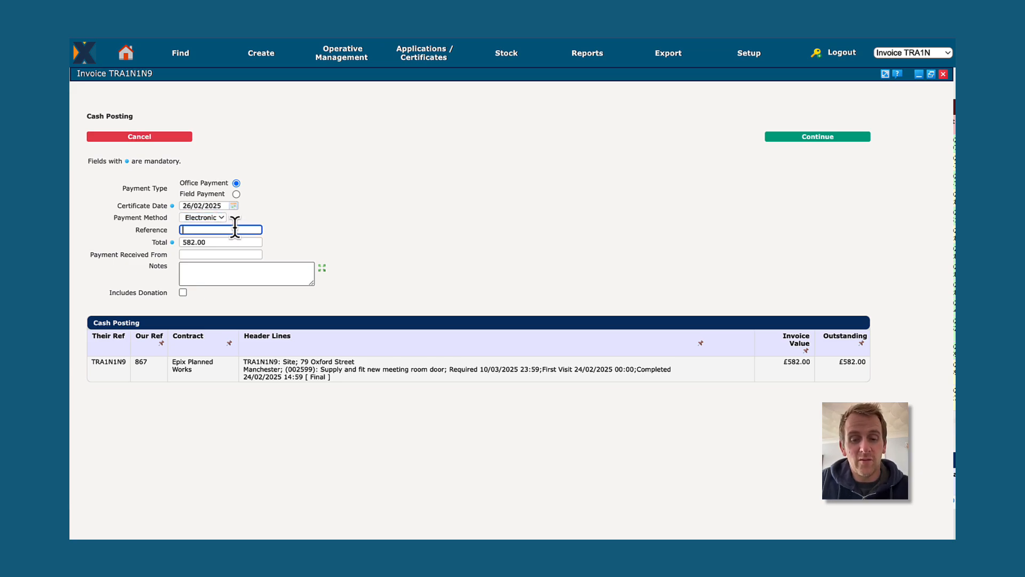
type("test")
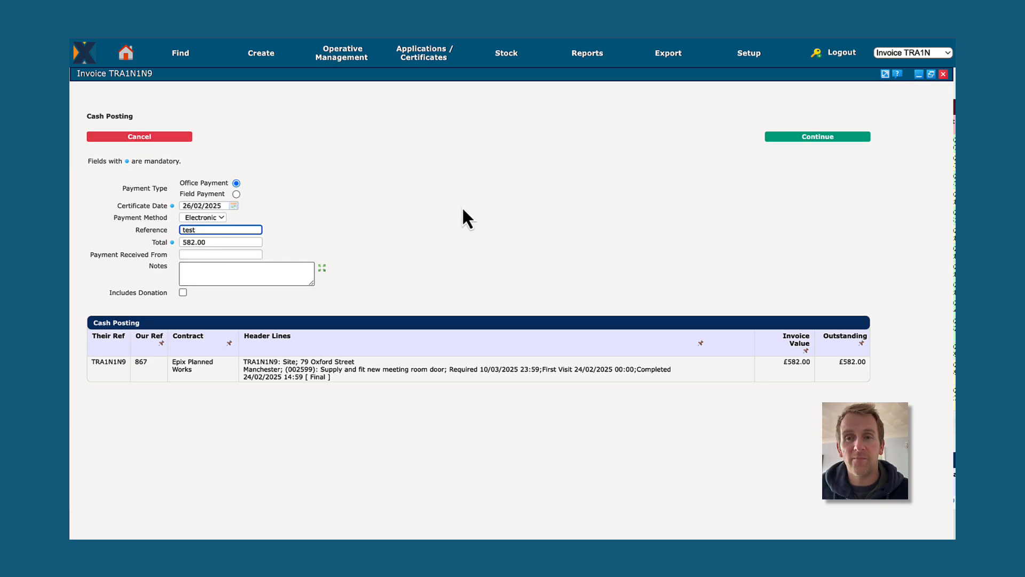
left_click(818, 138)
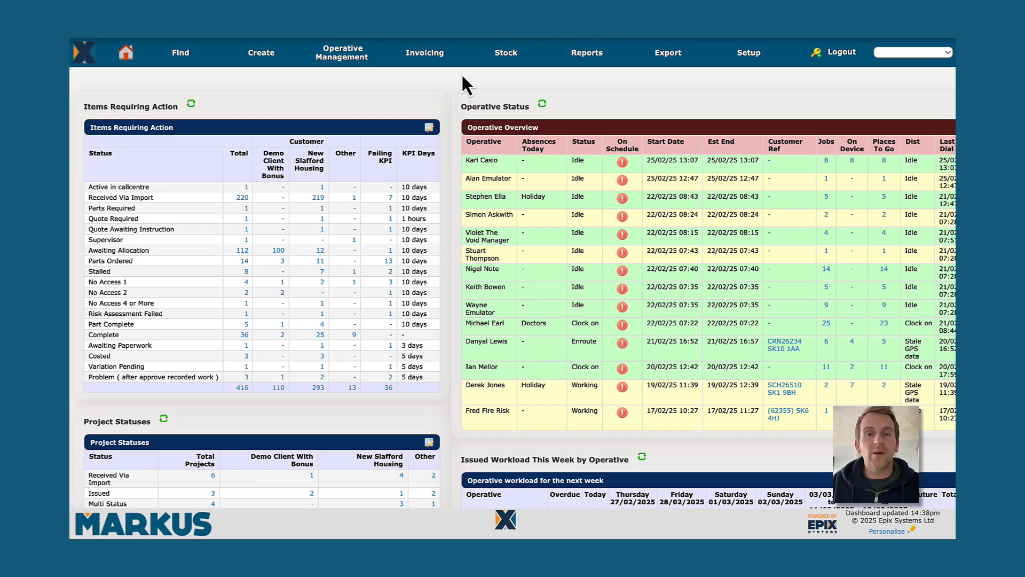
- Start a cash posting for the customer New Slafford Housing and generate a new unique reference for it
mouse_move(437, 62)
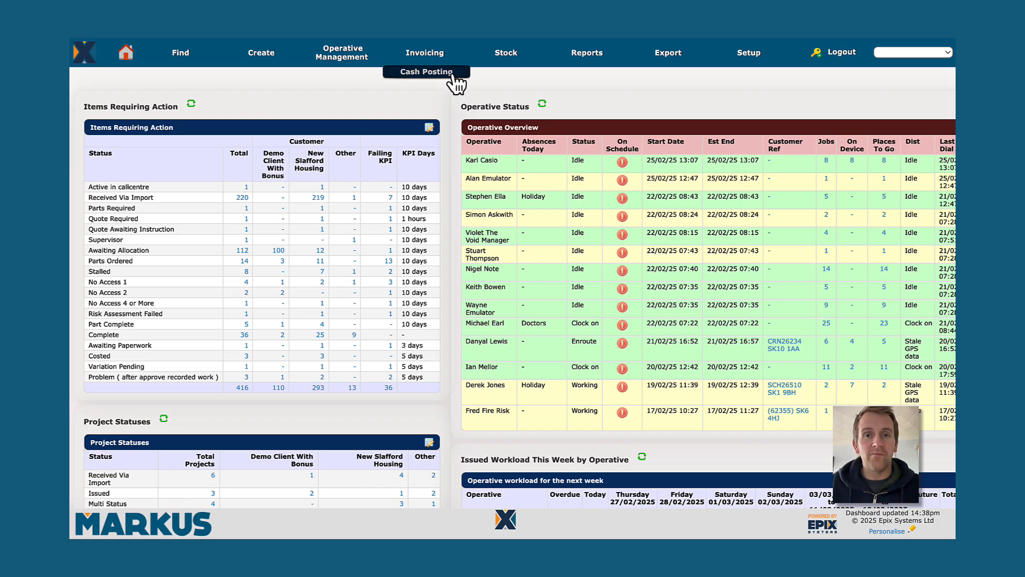
left_click(453, 75)
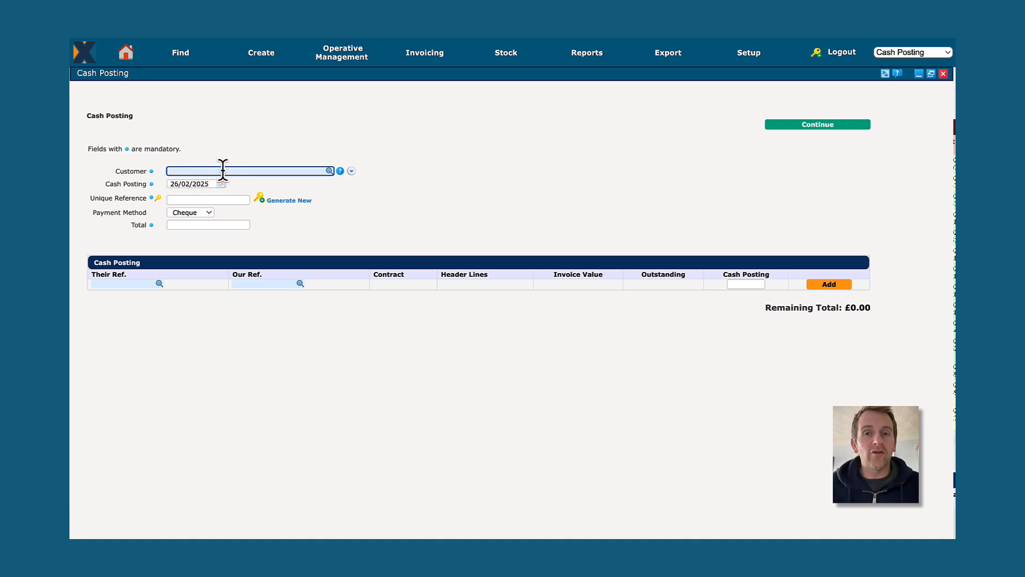
type("new s")
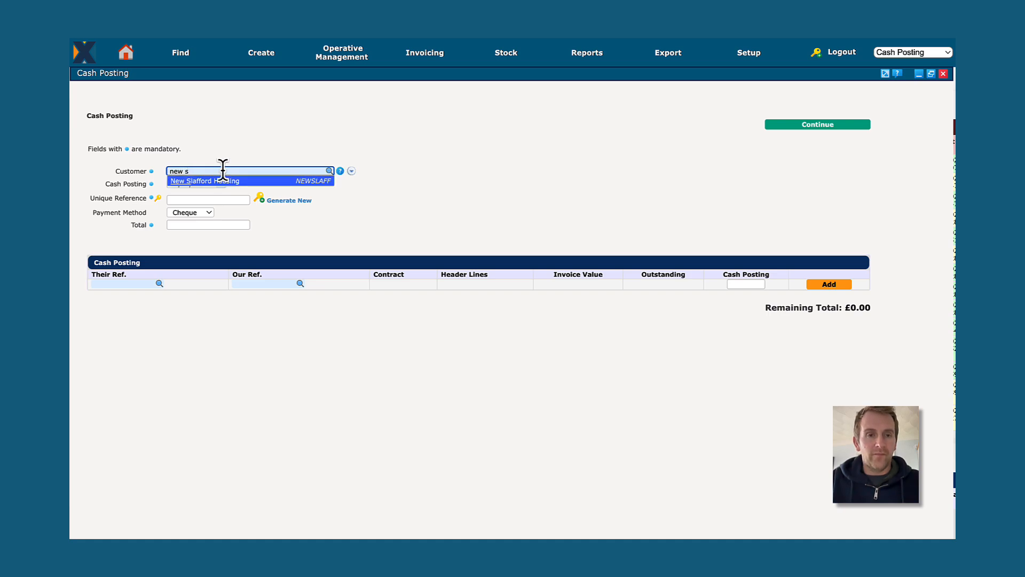
key("Return")
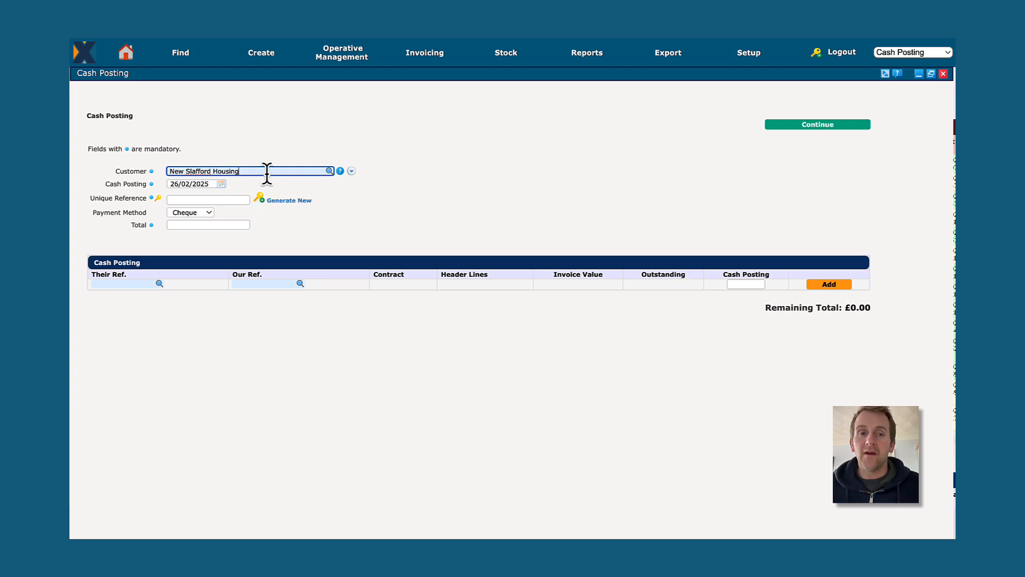
left_click(274, 202)
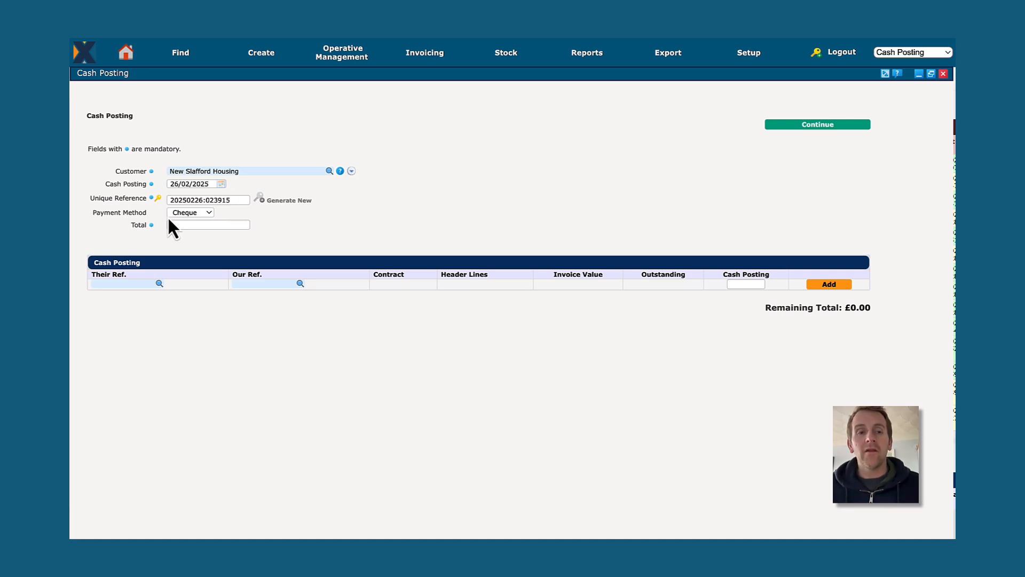
- Set the cash posting's payment method to Electronic and its total to 546.02
left_click(209, 214)
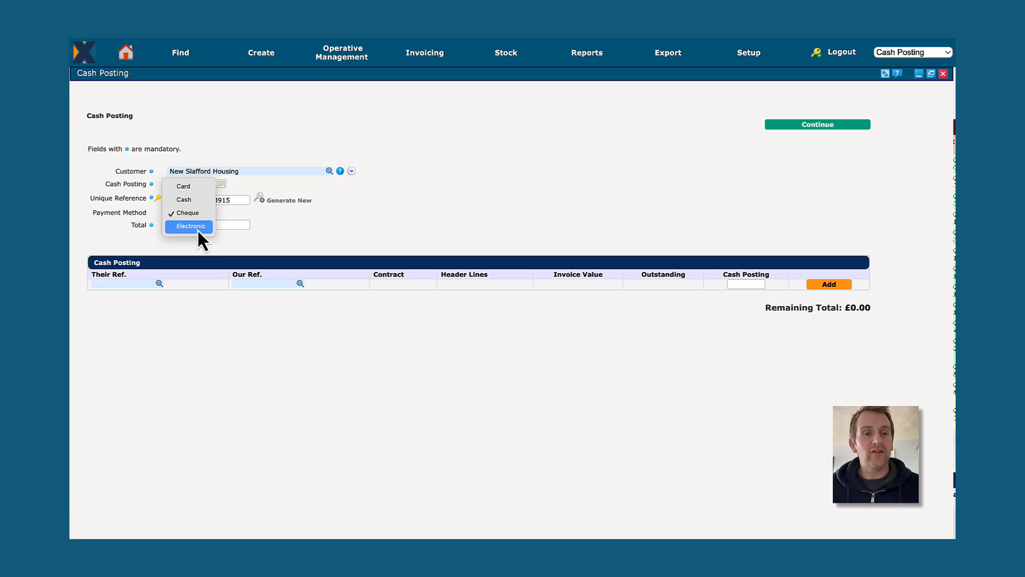
left_click(197, 228)
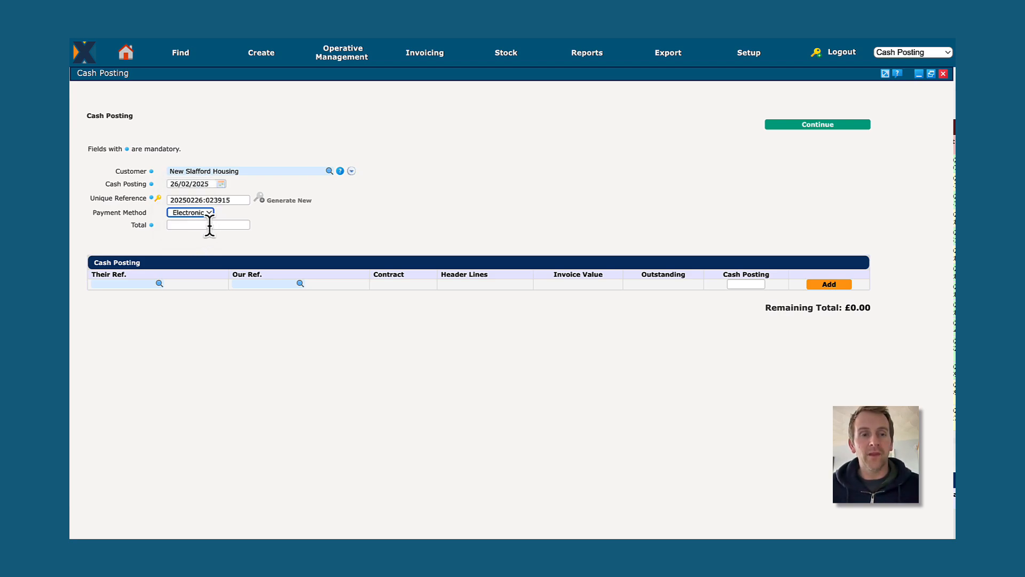
left_click(188, 224)
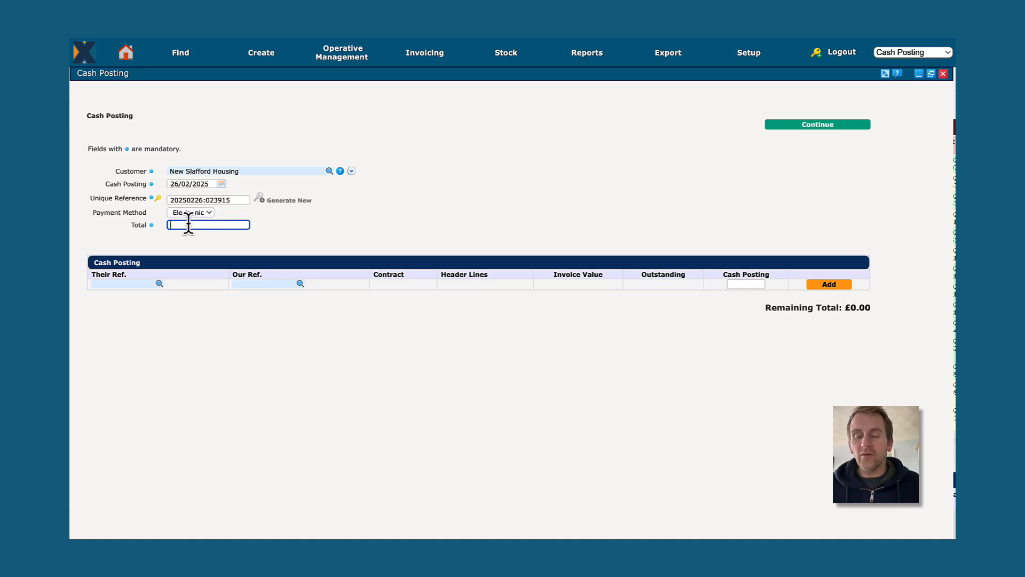
type("5")
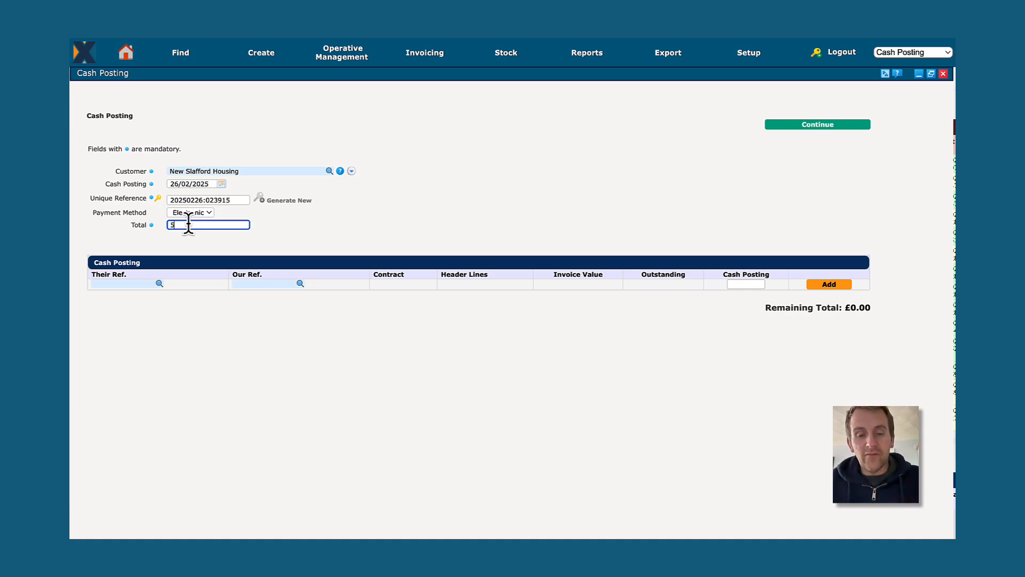
type("46.02")
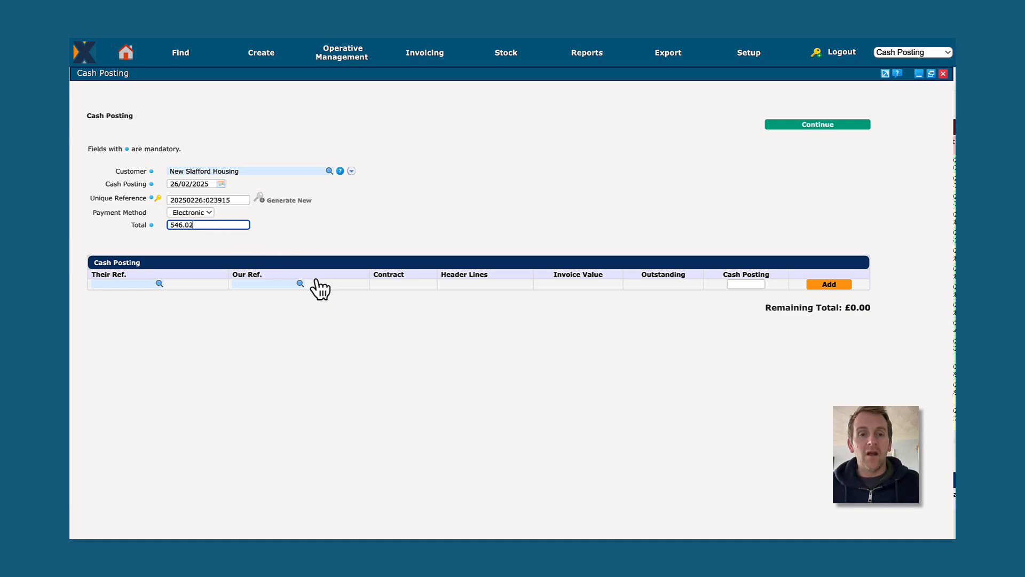
left_click(327, 359)
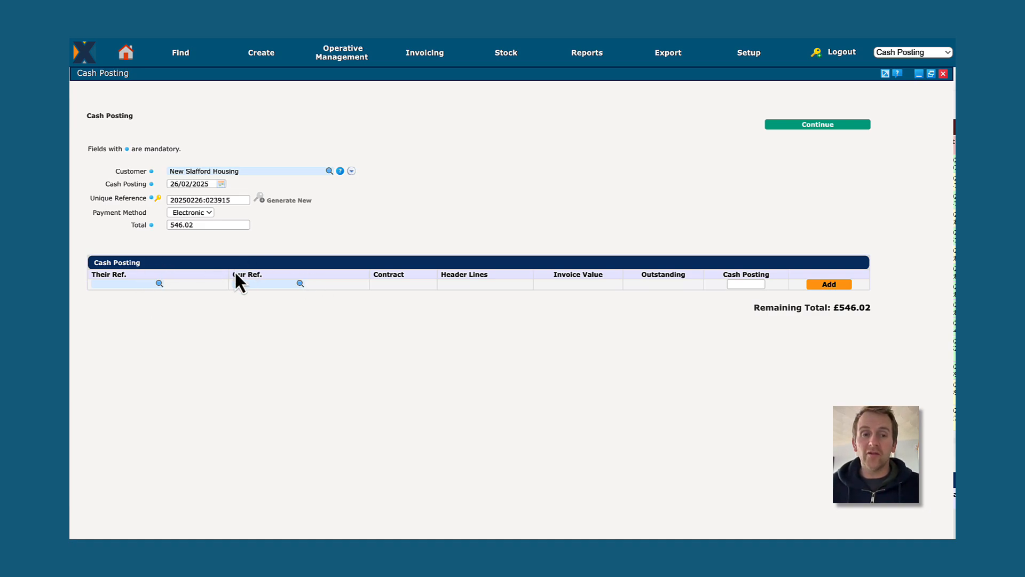
- Add the invoice with our reference 870 to the cash posting with 300.00 allocated
left_click(250, 283)
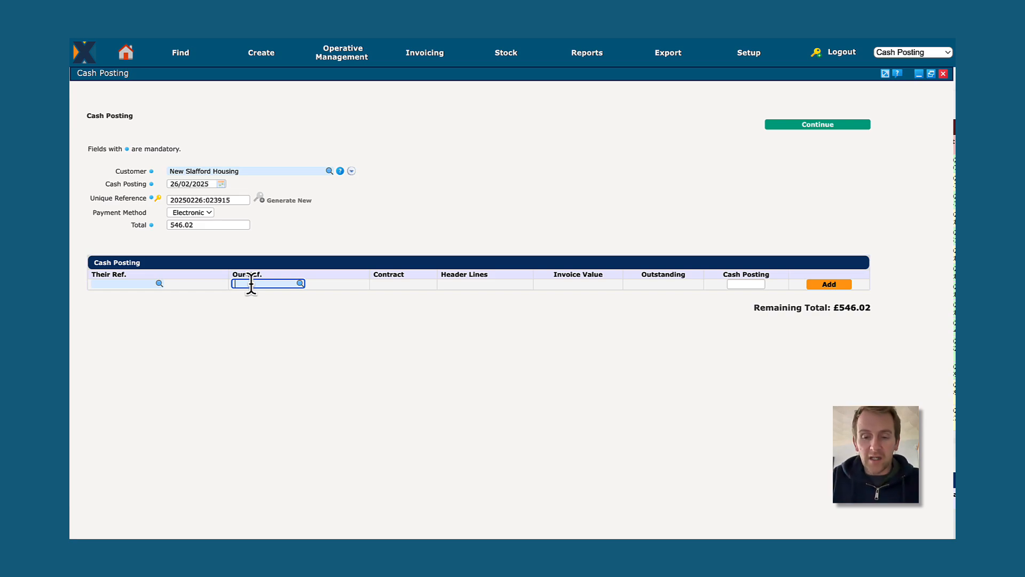
type("870")
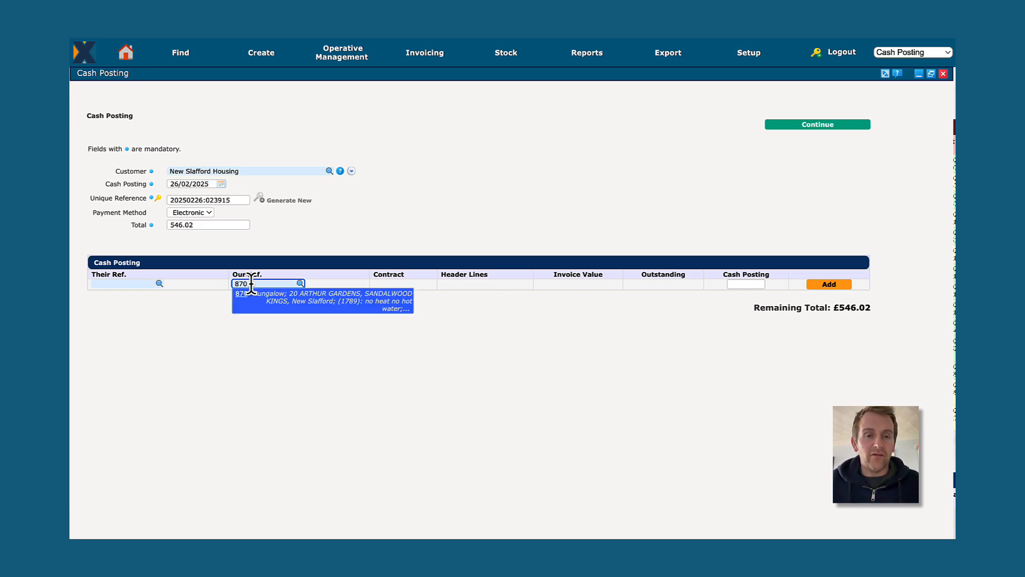
left_click(343, 303)
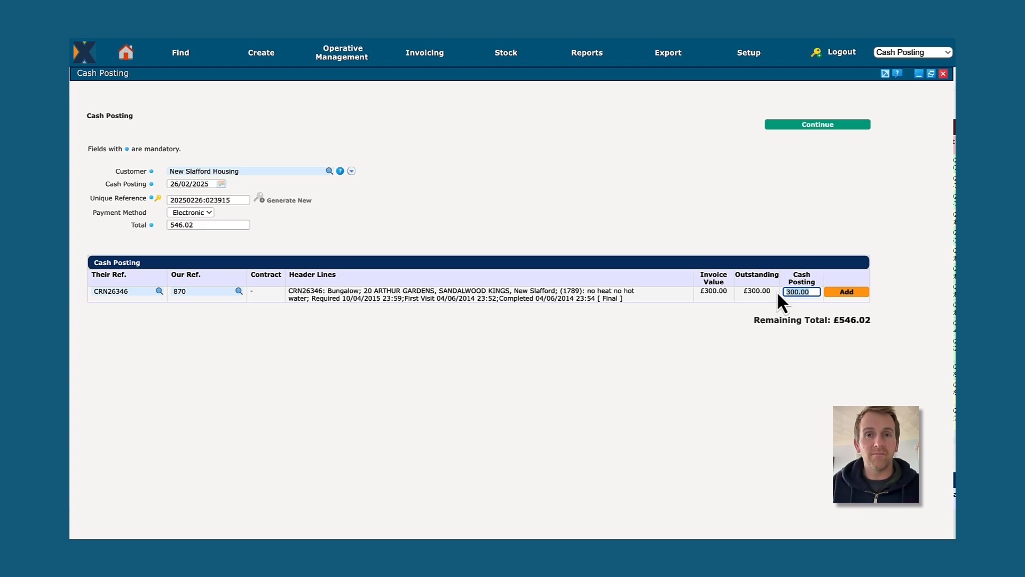
left_click(851, 292)
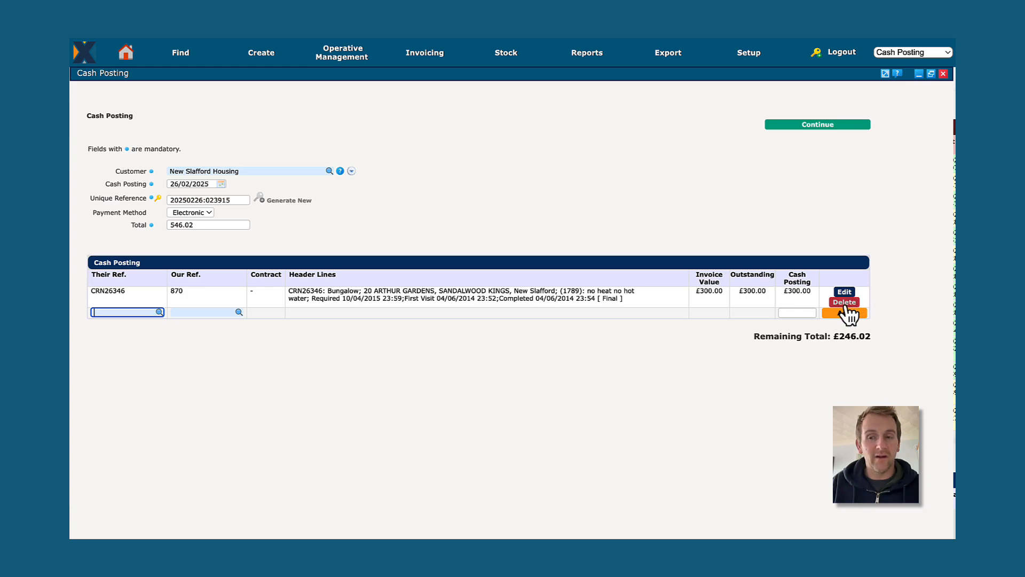
- Add the invoice with our reference 871 to the cash posting with 228.00 allocated
left_click(210, 312)
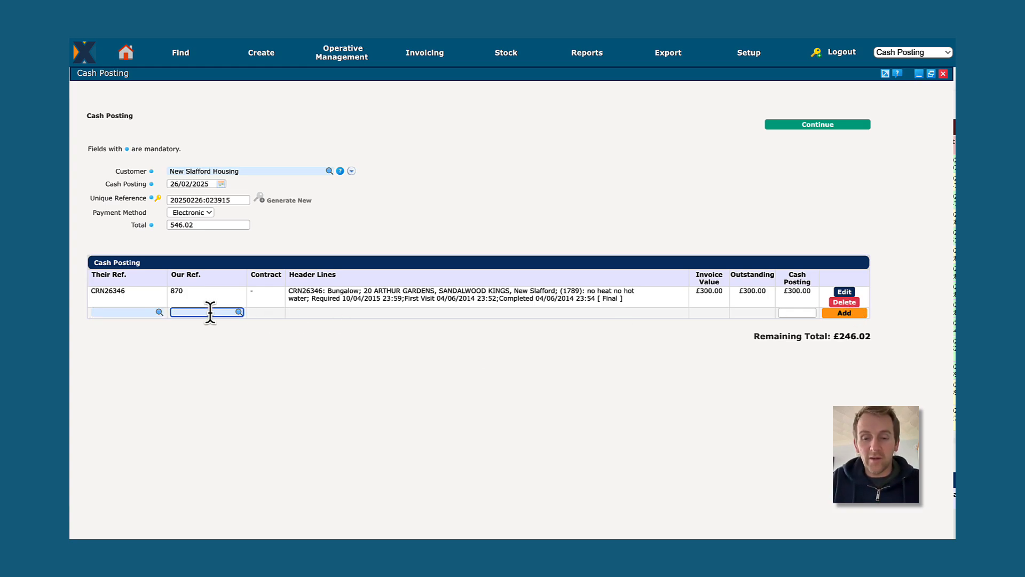
type("871")
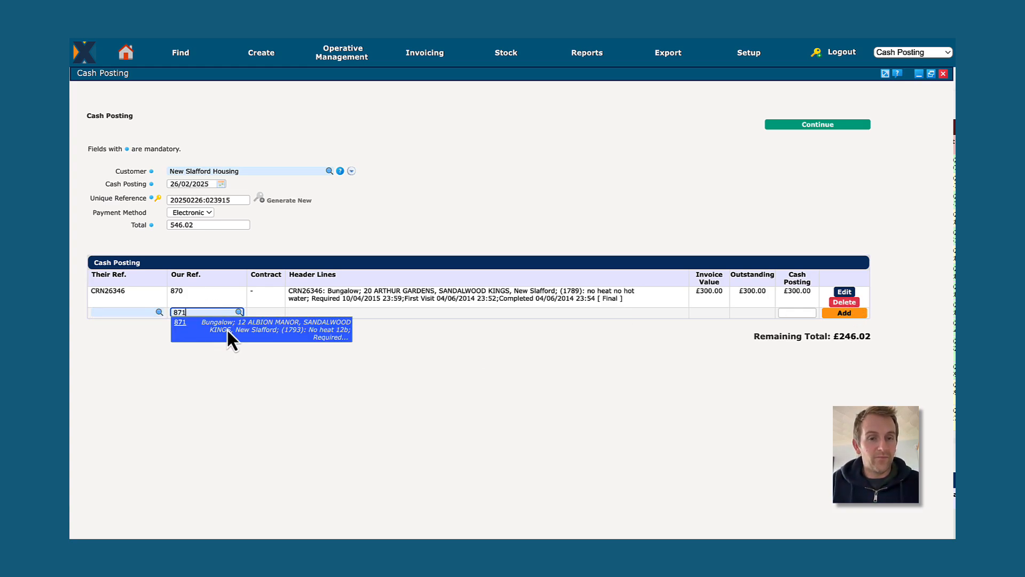
left_click(237, 323)
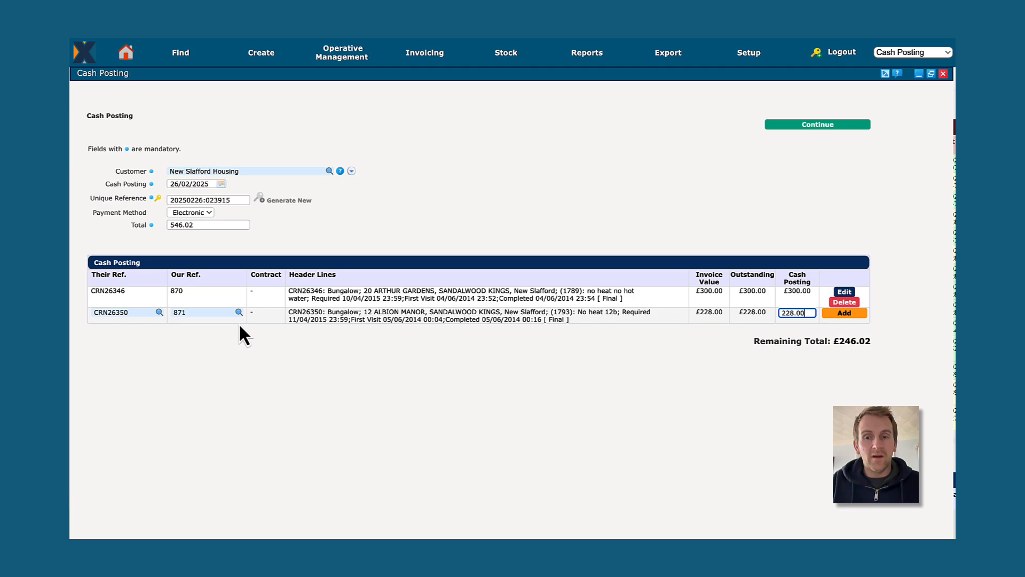
left_click(845, 314)
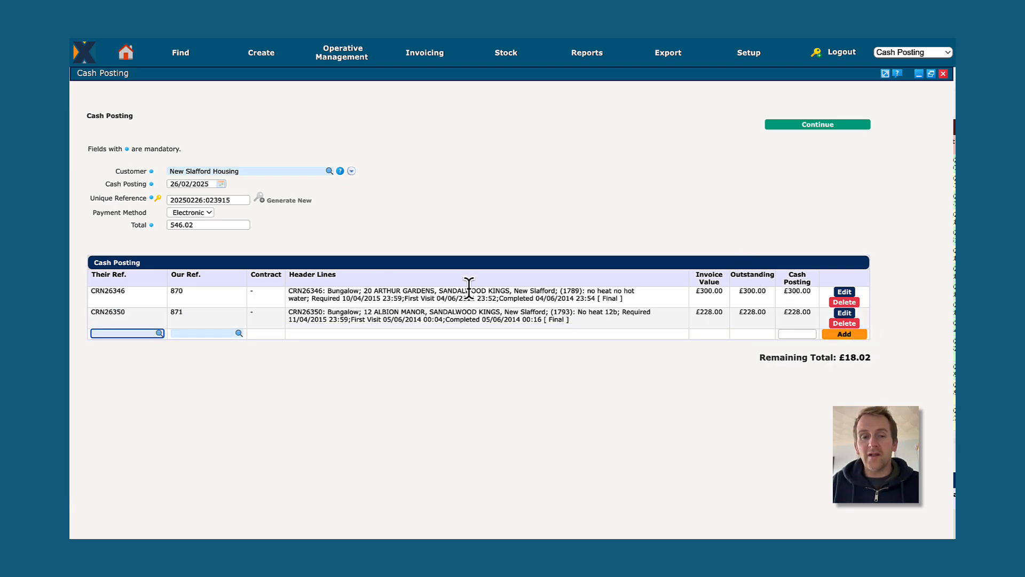
- Add the invoice with our reference 872 with 18.02 allocated and save the cash posting
left_click(207, 333)
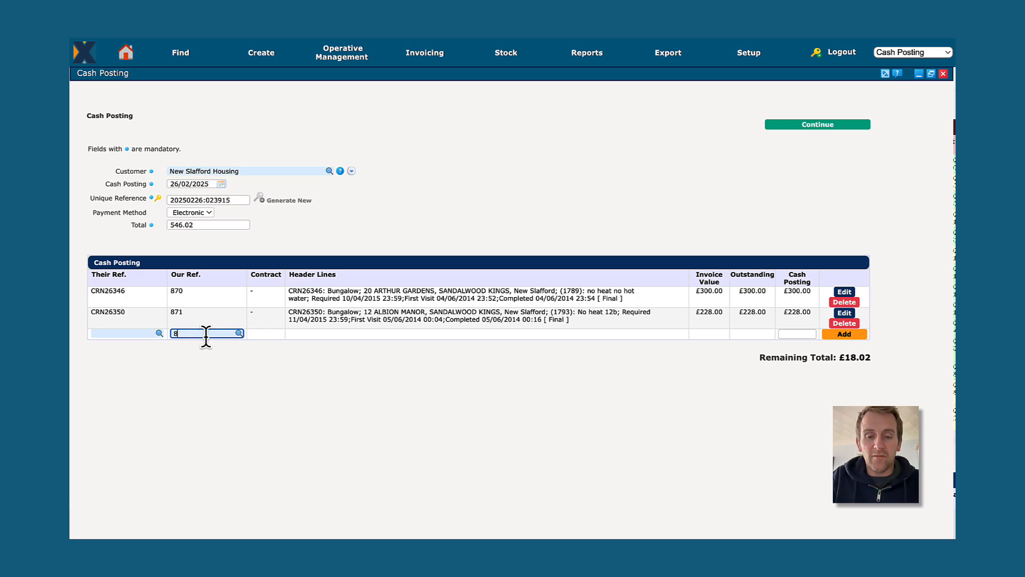
type("872")
left_click(262, 345)
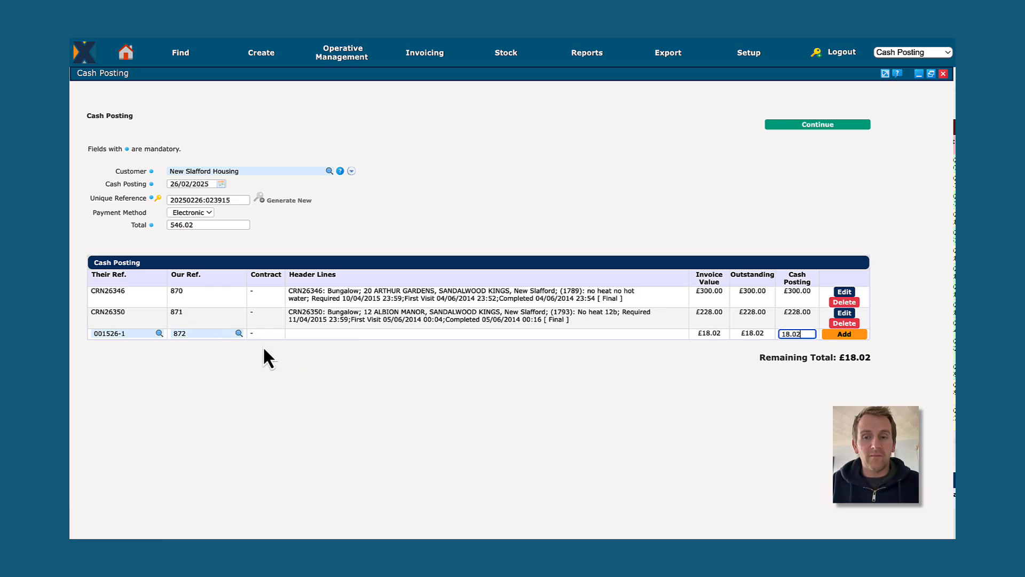
left_click(844, 334)
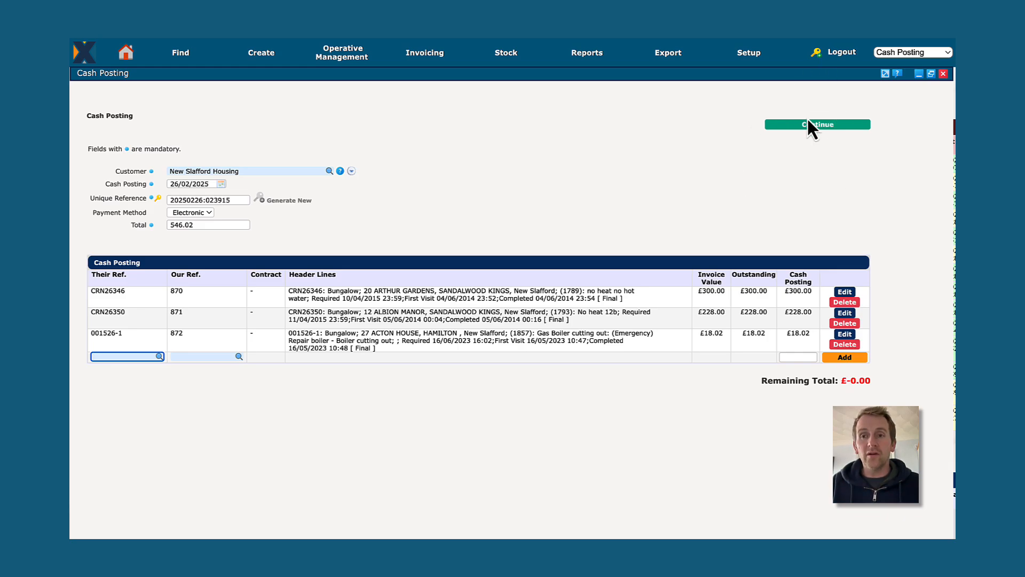
left_click(825, 126)
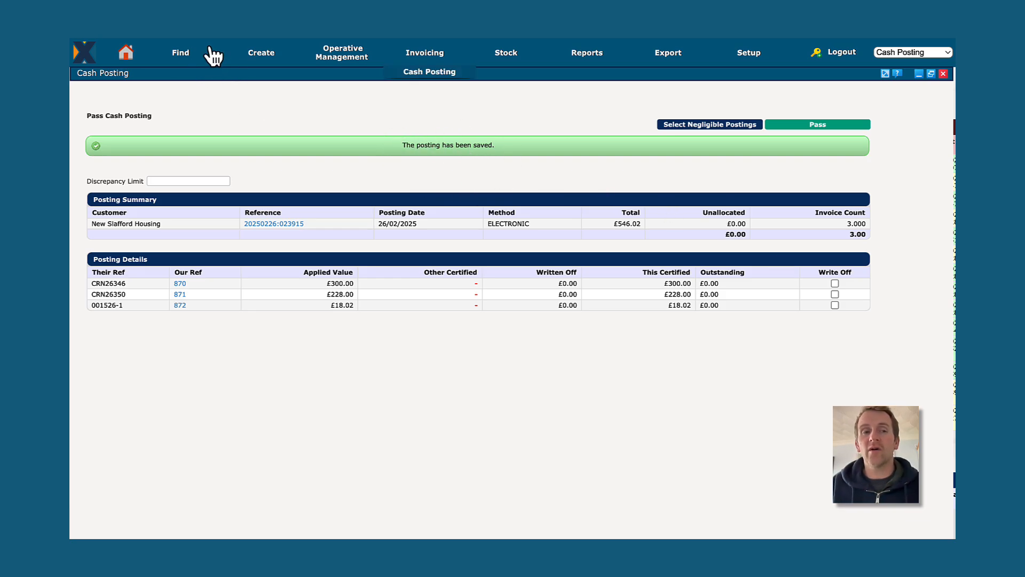
- Search Invoices and Applications for our invoice number 870 and open that invoice to check its payment details
left_click(182, 53)
left_click(198, 128)
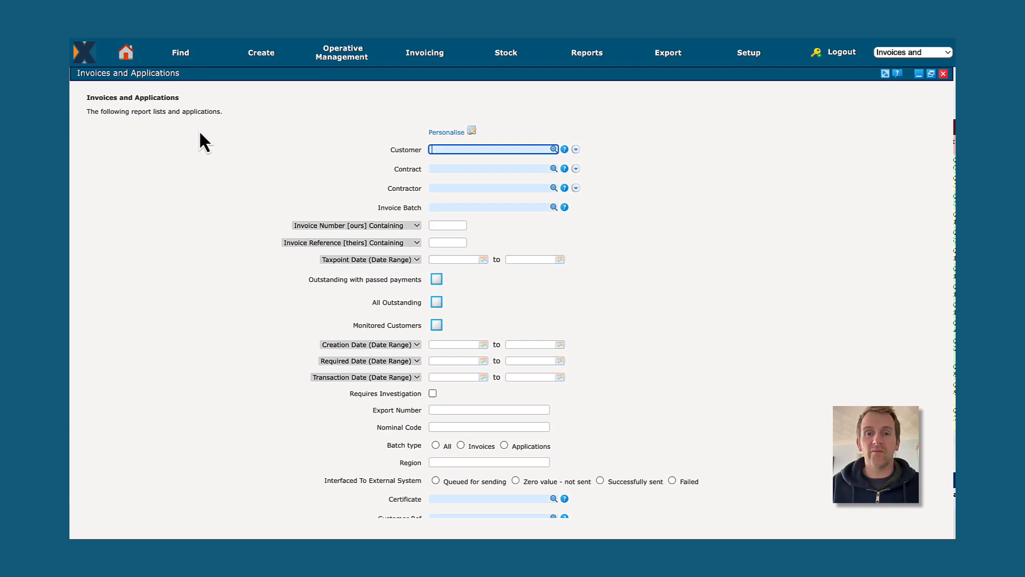
left_click(453, 226)
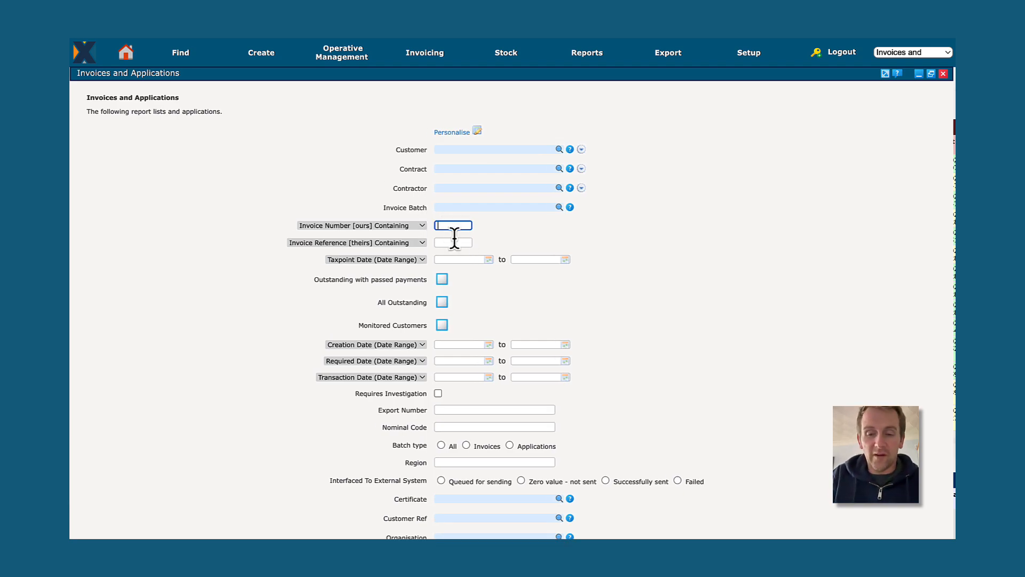
type("870")
key("Return")
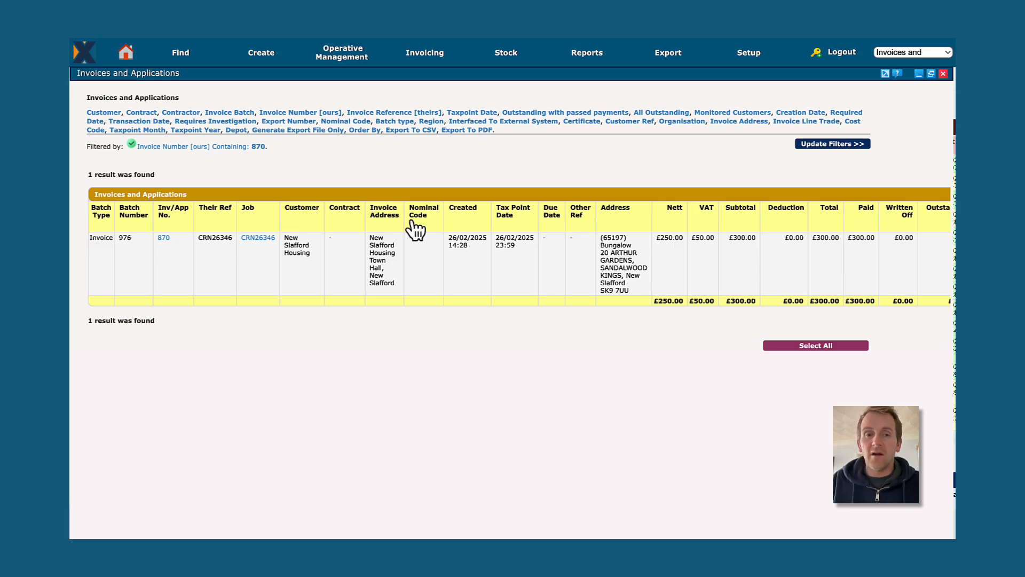
left_click(164, 239)
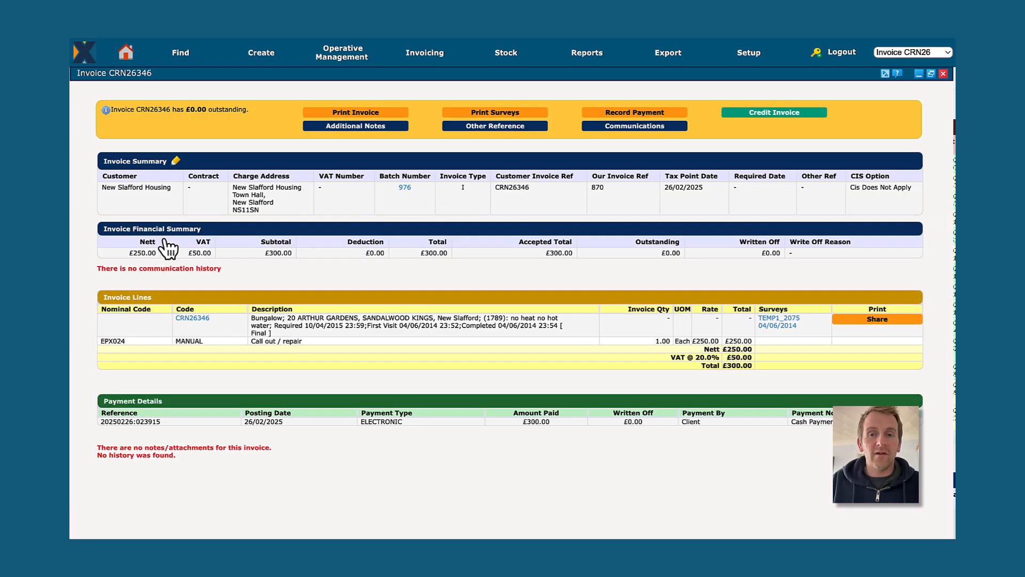